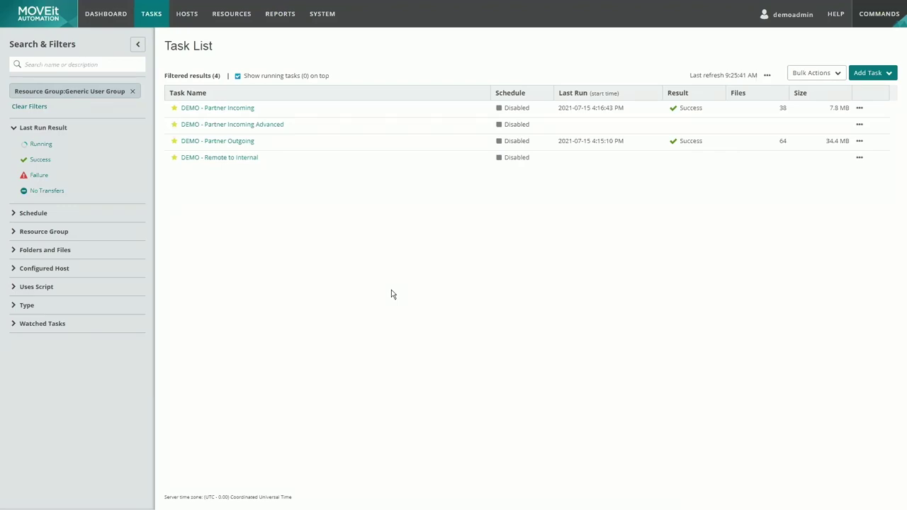
- Open the DEMO - Partner Incoming task and review the settings of its Demo MOVEit Transfer download source without changing them
{"action": "left_click", "coordinate": [235, 112]}
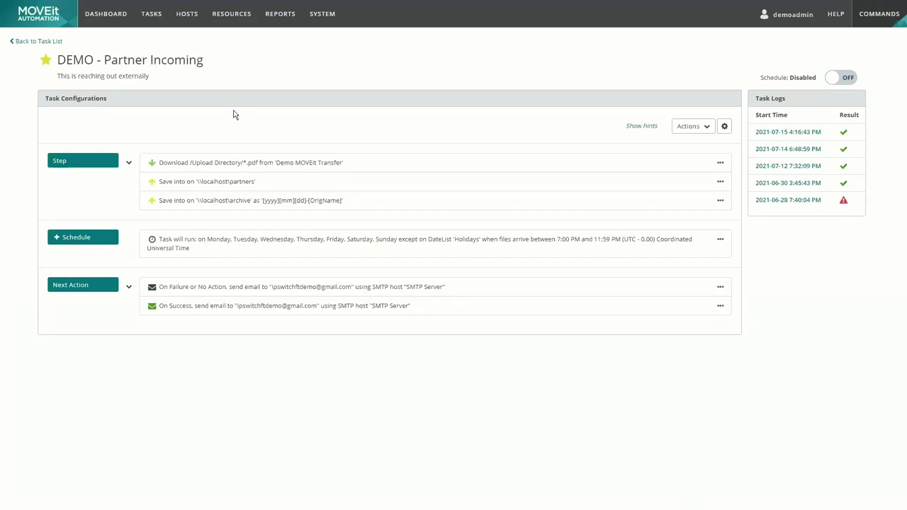
{"action": "left_click", "coordinate": [96, 162]}
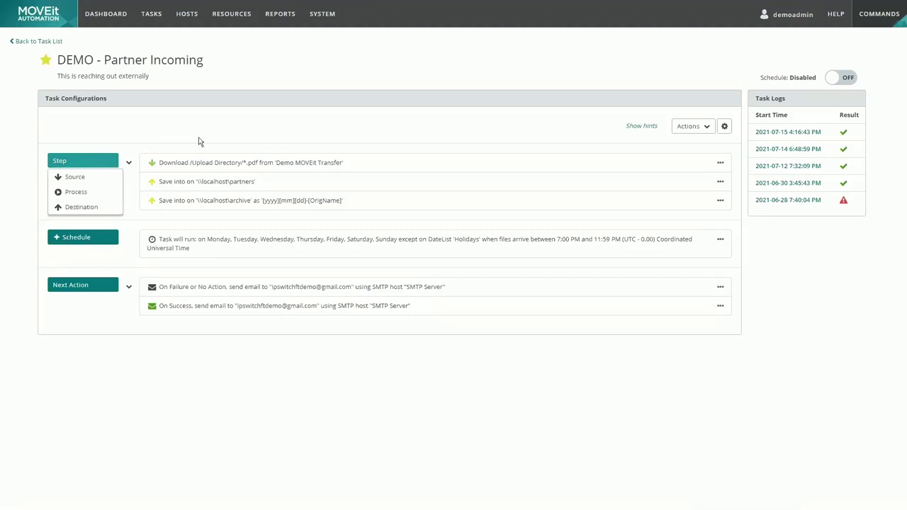
{"action": "left_click", "coordinate": [720, 163]}
{"action": "left_click", "coordinate": [719, 177]}
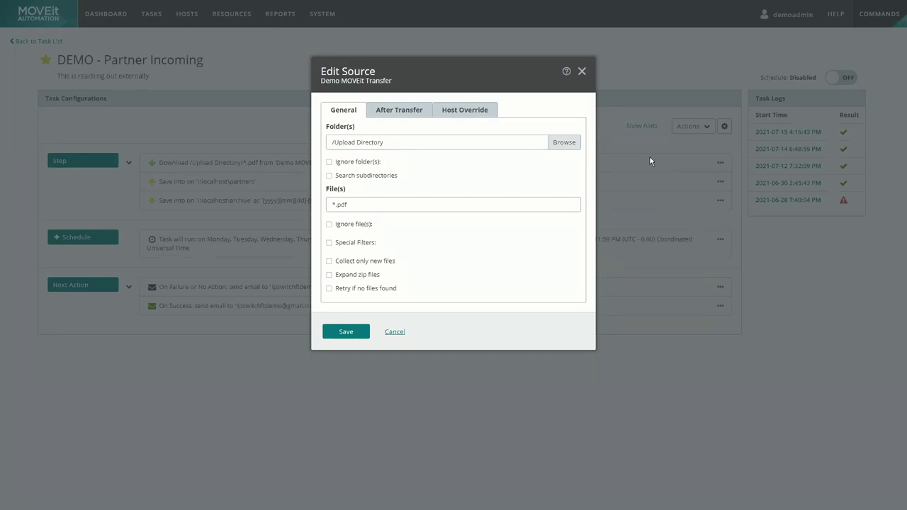
{"action": "left_click", "coordinate": [394, 332]}
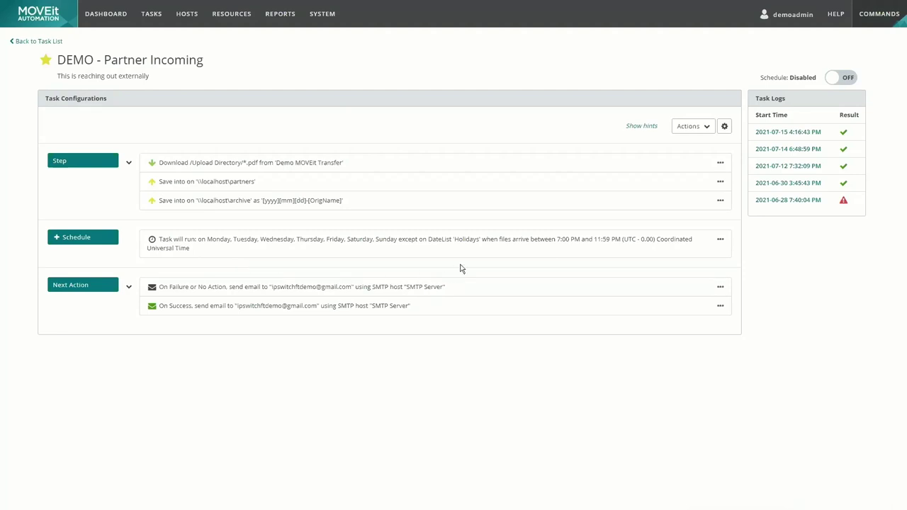
- Examine the schedule's file-arrival condition and the error description macro in the task's failure or no-action email message
{"action": "left_click_drag", "start_coordinate": [506, 245], "coordinate": [530, 241]}
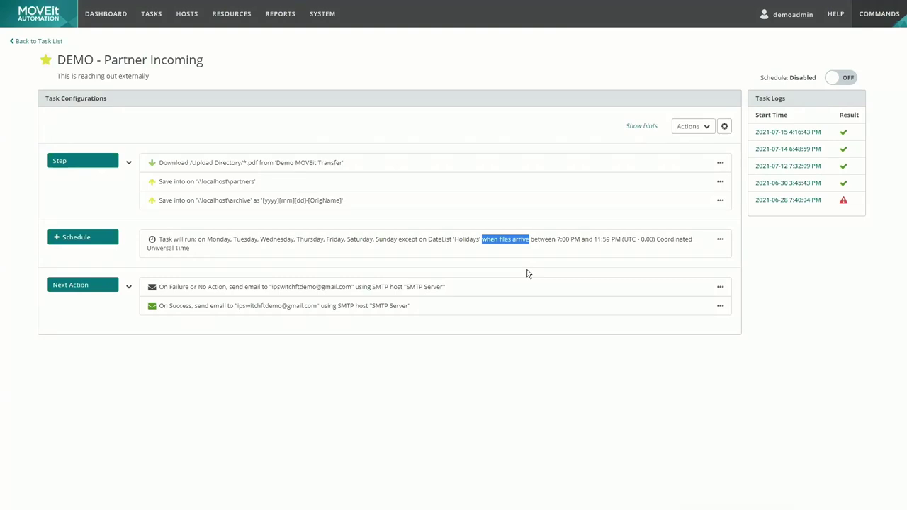
{"action": "left_click", "coordinate": [719, 286]}
{"action": "left_click", "coordinate": [722, 302]}
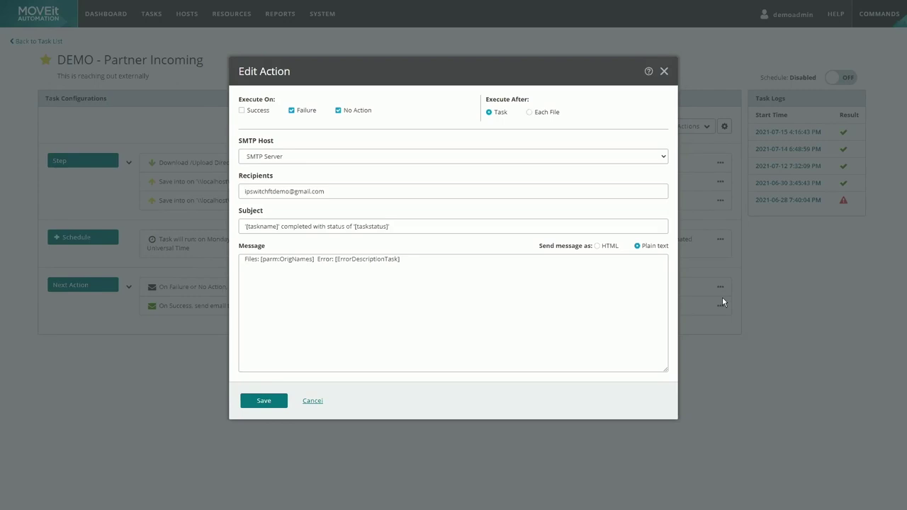
{"action": "double_click", "coordinate": [391, 260]}
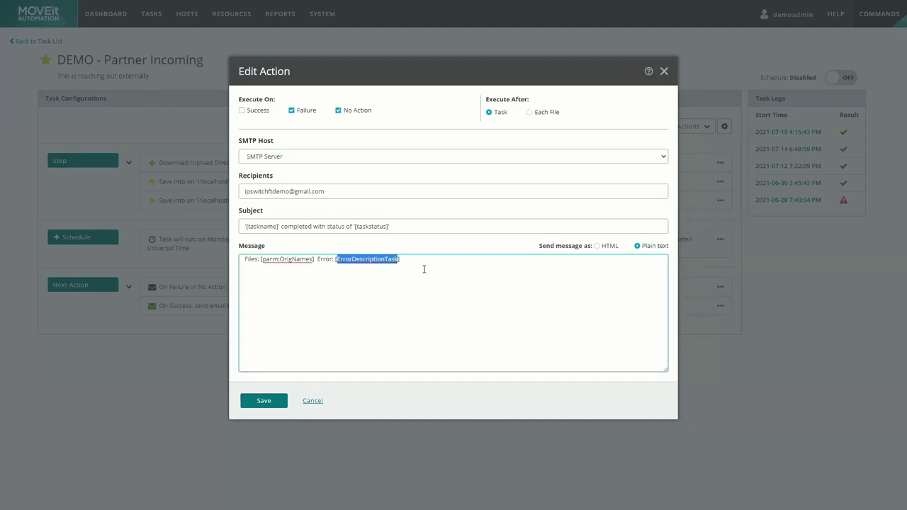
{"action": "left_click", "coordinate": [423, 268]}
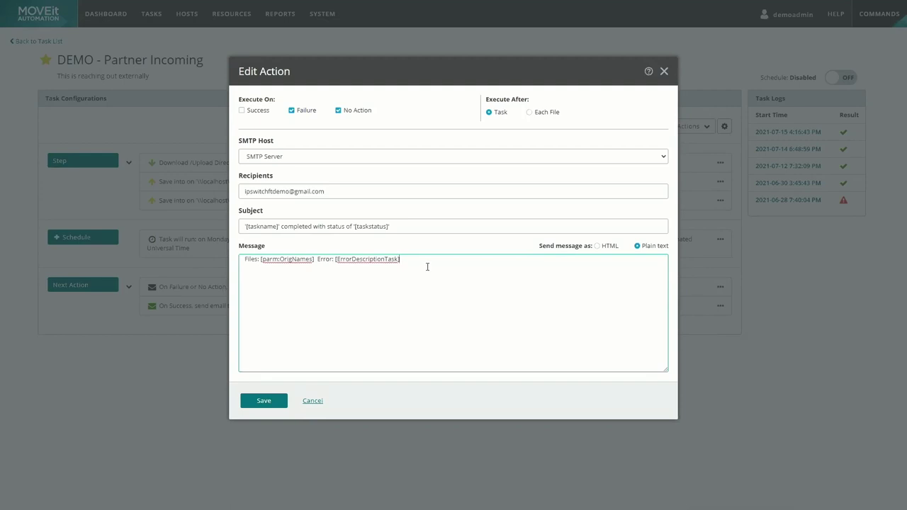
{"action": "left_click", "coordinate": [312, 402]}
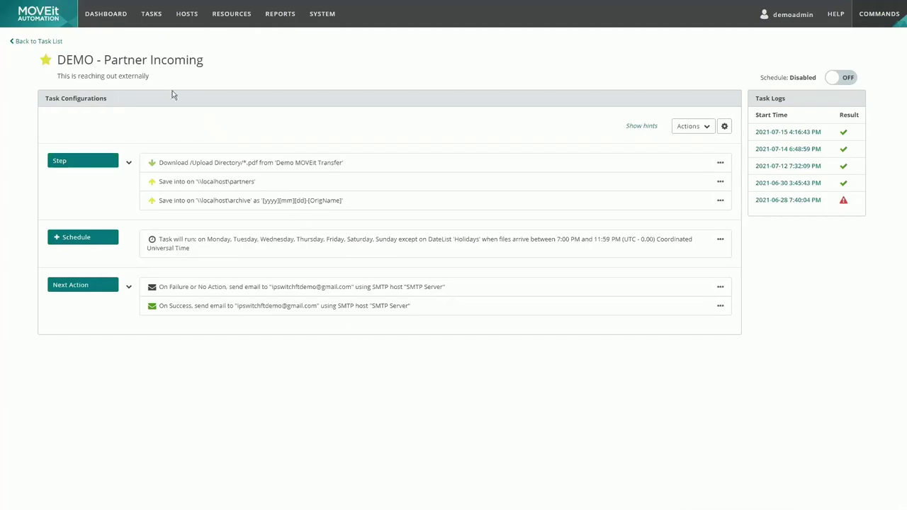
- View the run history of DEMO - Partner Incoming and open the file activity of its 2021-06-30 3:45:43 PM run
{"action": "left_click", "coordinate": [34, 42]}
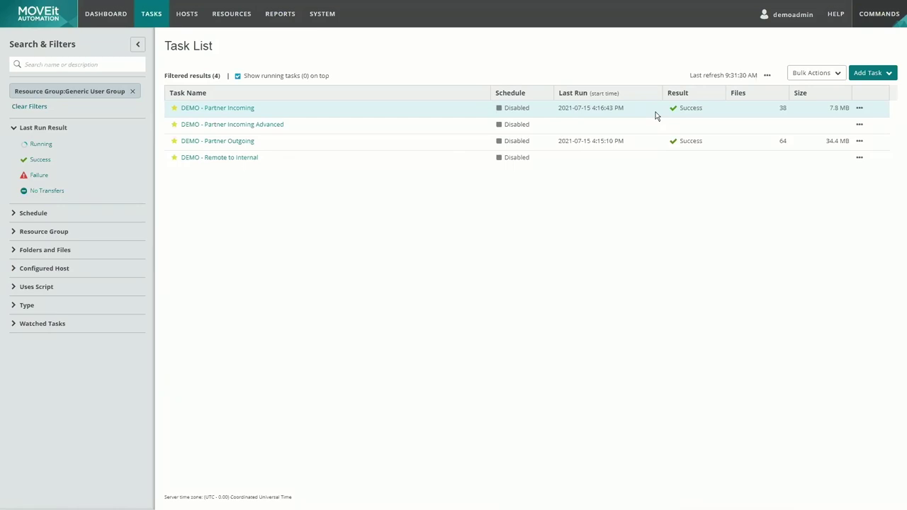
{"action": "left_click", "coordinate": [859, 108]}
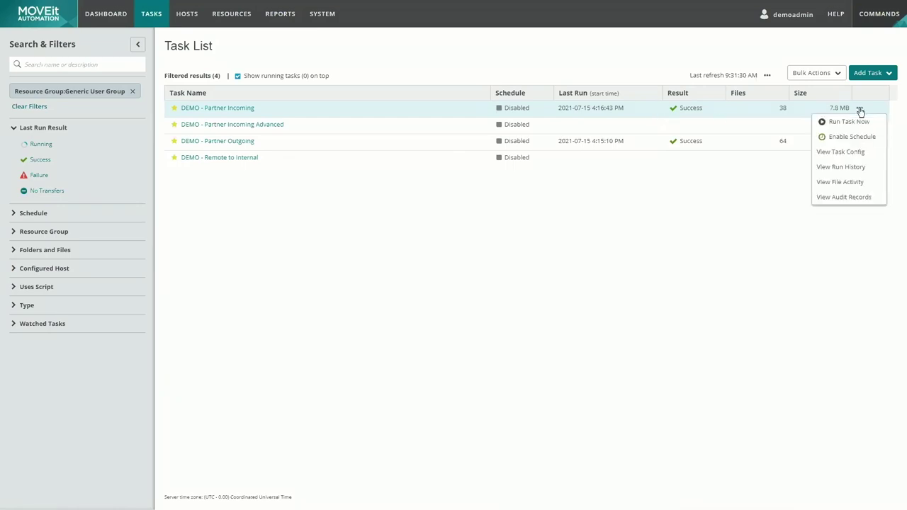
{"action": "left_click", "coordinate": [859, 172]}
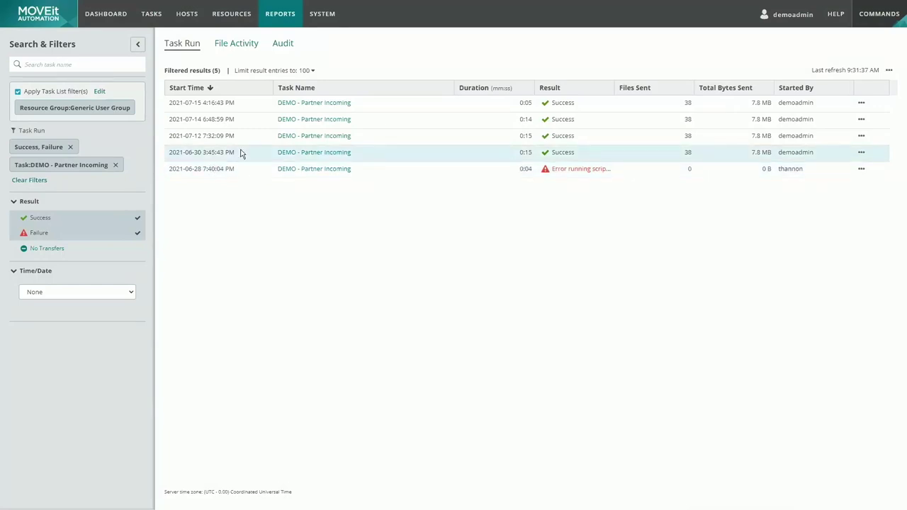
{"action": "left_click", "coordinate": [860, 153]}
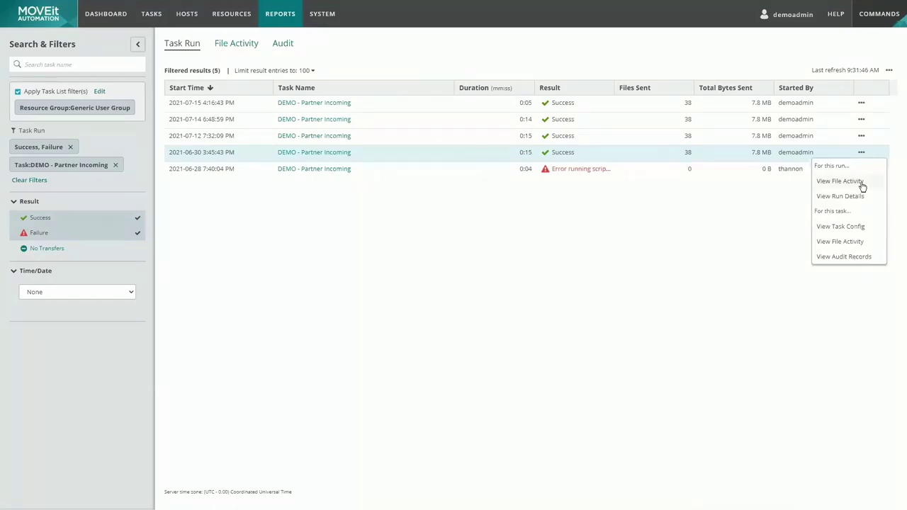
{"action": "left_click", "coordinate": [862, 182]}
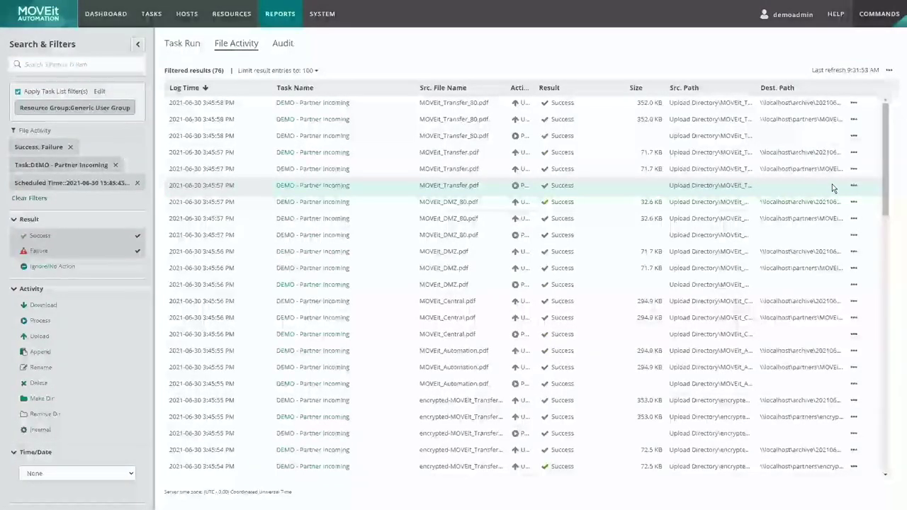
- Search the run's file activity for transfer_80
{"action": "left_click", "coordinate": [83, 66]}
{"action": "type", "text": "transfer_80"}
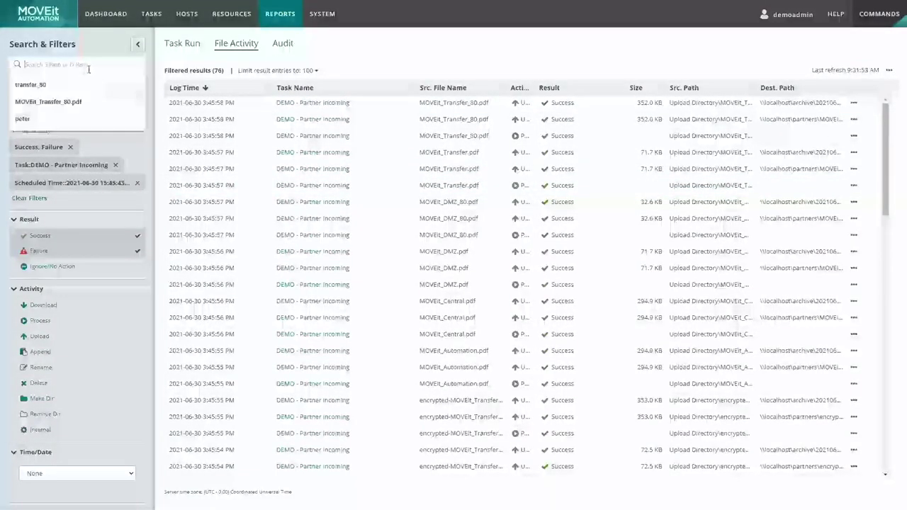
{"action": "key", "text": "Return"}
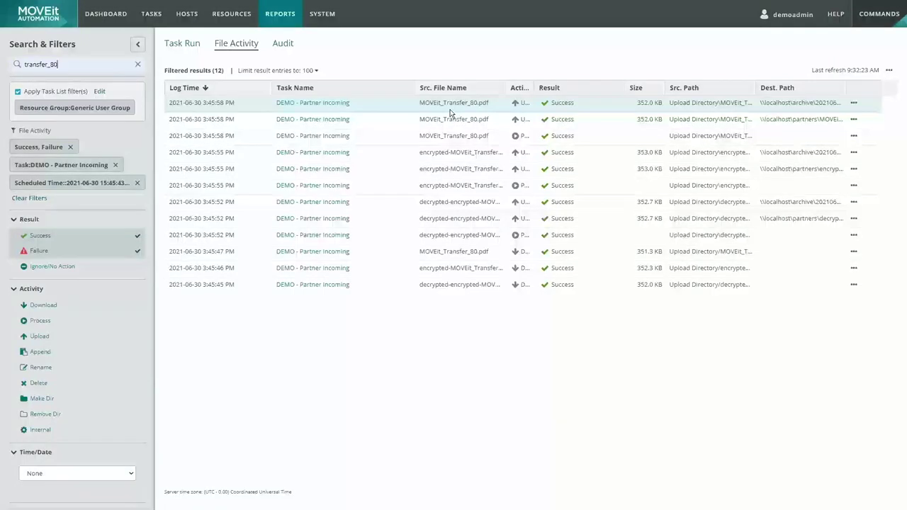
- Examine the destination path in the activity details of the topmost MOVEit_Transfer_80.pdf entry, and close the details
{"action": "left_click", "coordinate": [854, 104]}
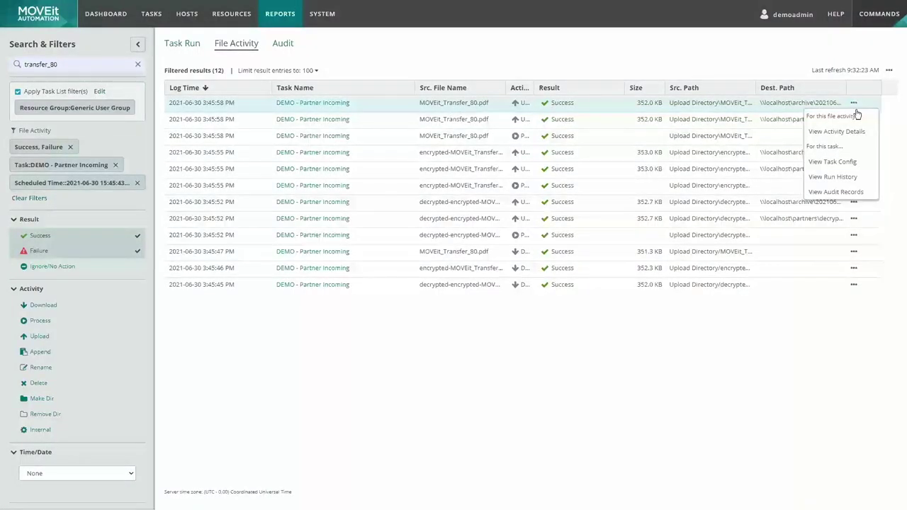
{"action": "left_click", "coordinate": [856, 134]}
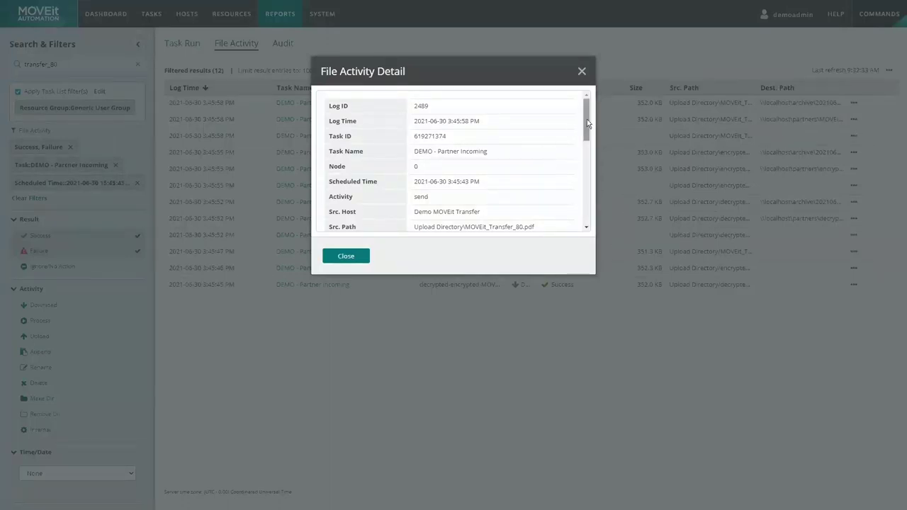
{"action": "left_click_drag", "start_coordinate": [586, 119], "coordinate": [591, 182]}
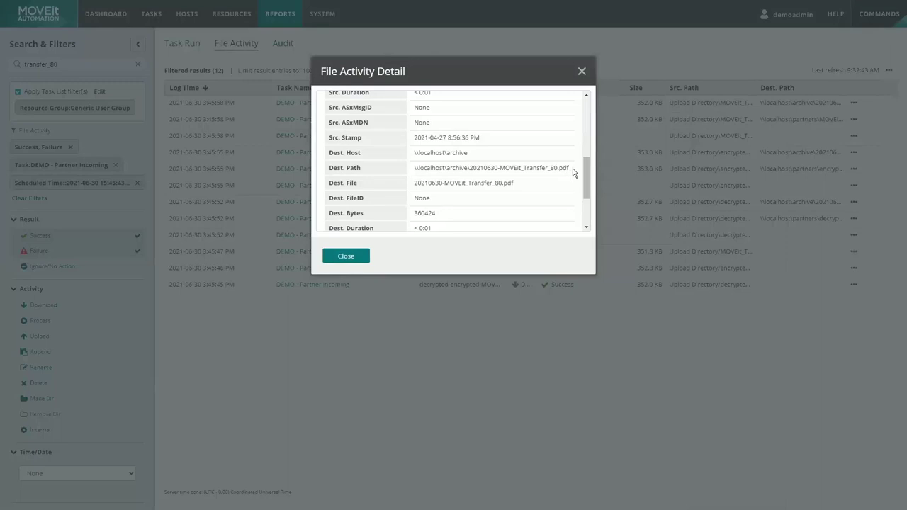
{"action": "triple_click", "coordinate": [572, 170]}
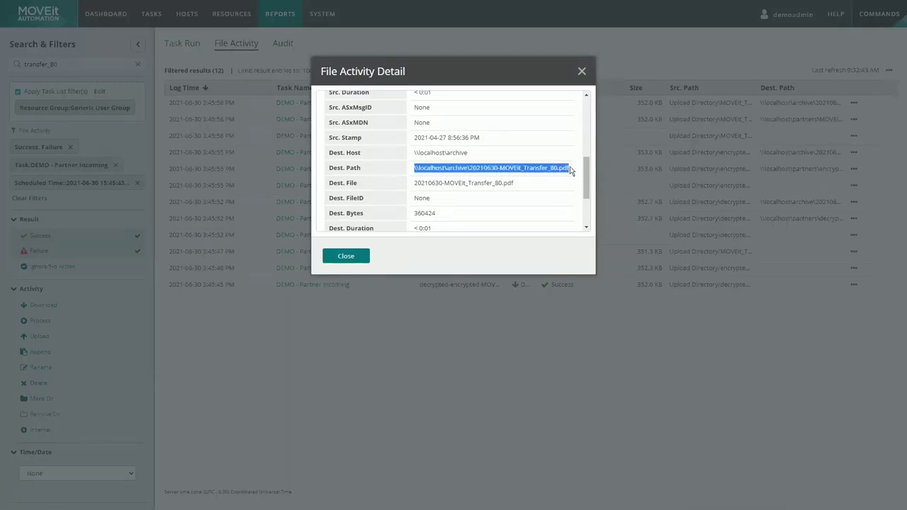
{"action": "left_click", "coordinate": [571, 170]}
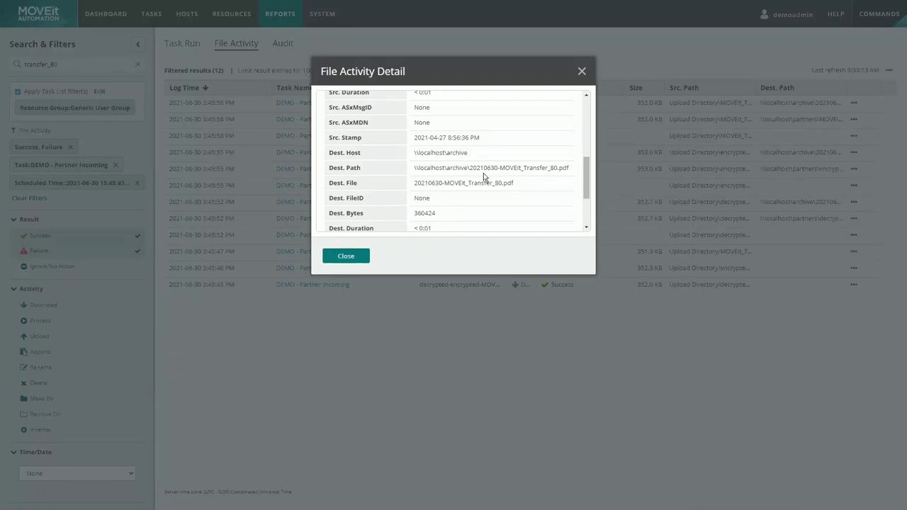
{"action": "left_click", "coordinate": [356, 258]}
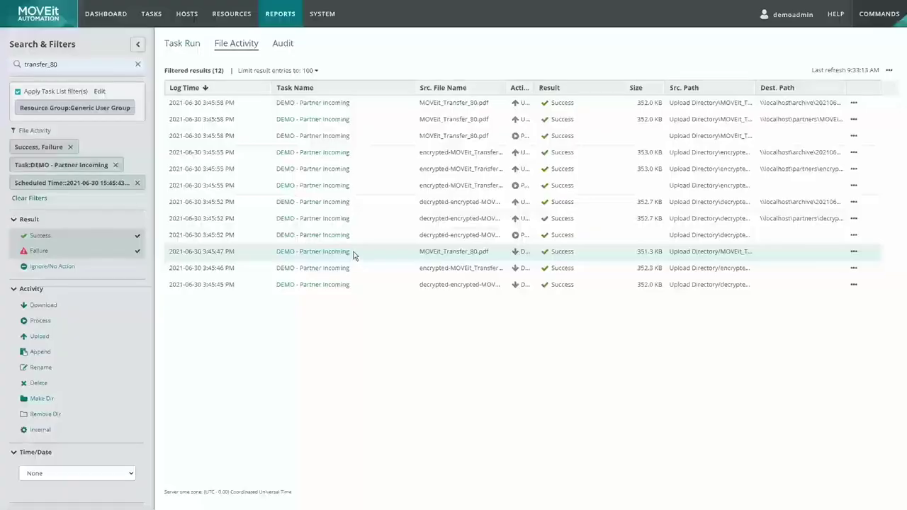
- Reopen the DEMO - Partner Incoming task configuration for a brief review and return to the task list
{"action": "left_click", "coordinate": [153, 17]}
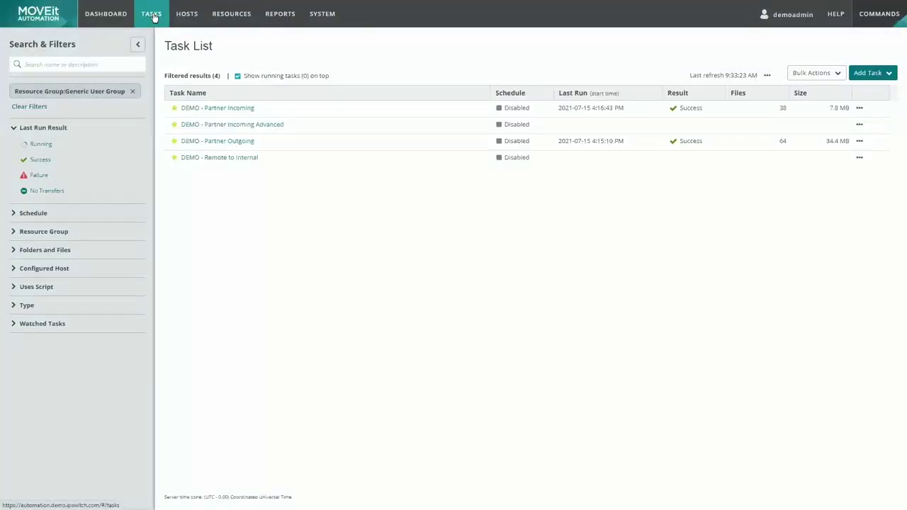
{"action": "left_click", "coordinate": [205, 106]}
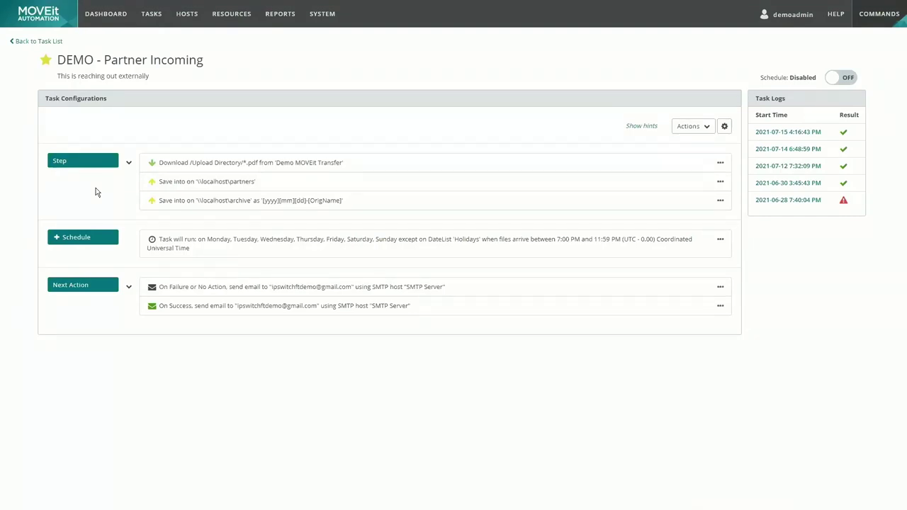
{"action": "left_click", "coordinate": [56, 42]}
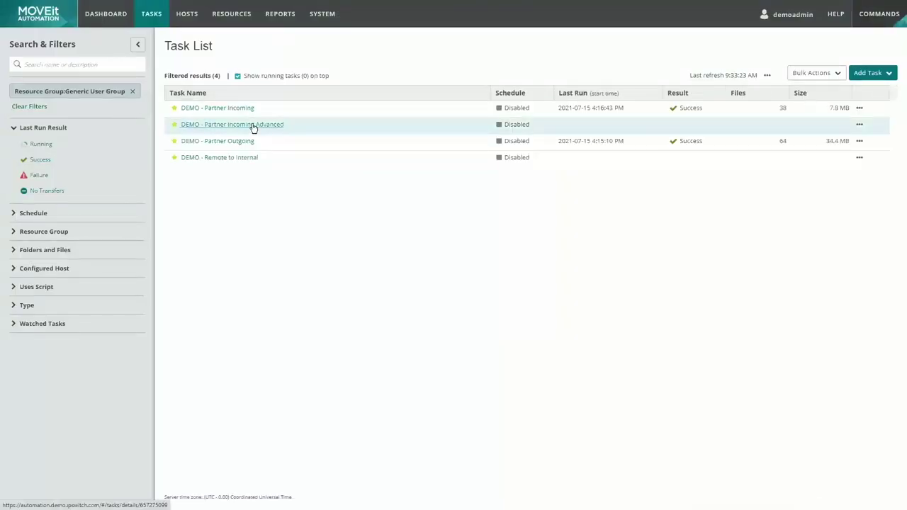
- Review the full workflow of the DEMO - Partner Incoming Advanced task, from download to status emails, and return to the task list
{"action": "left_click", "coordinate": [253, 124]}
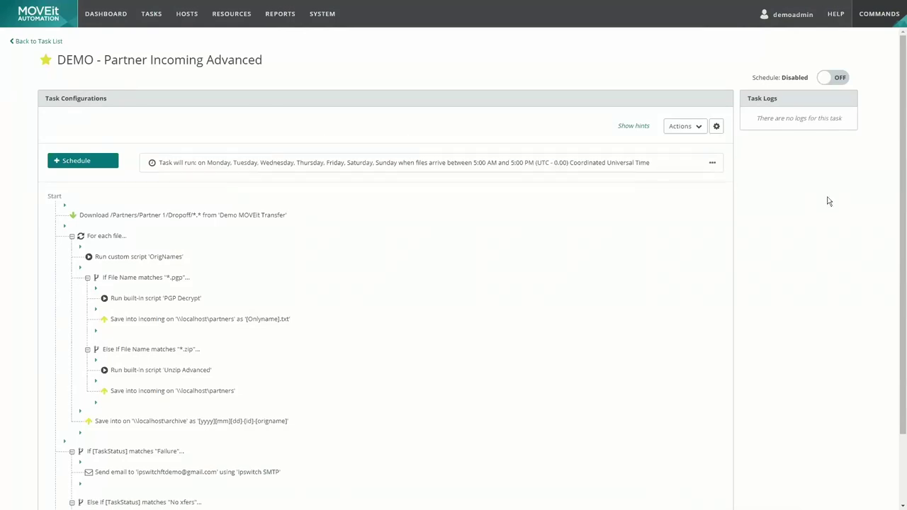
{"action": "left_click_drag", "start_coordinate": [903, 193], "coordinate": [903, 275]}
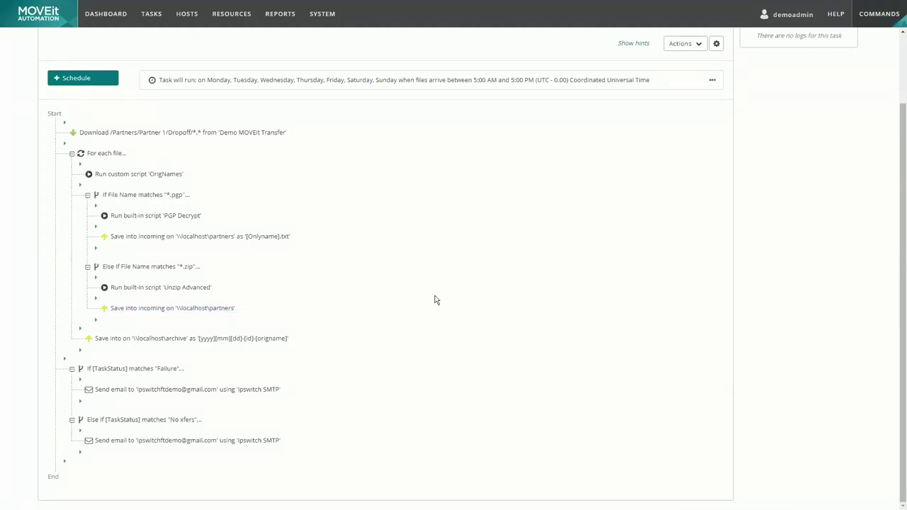
{"action": "scroll", "coordinate": [433, 301], "scroll_direction": "up", "scroll_amount": 2}
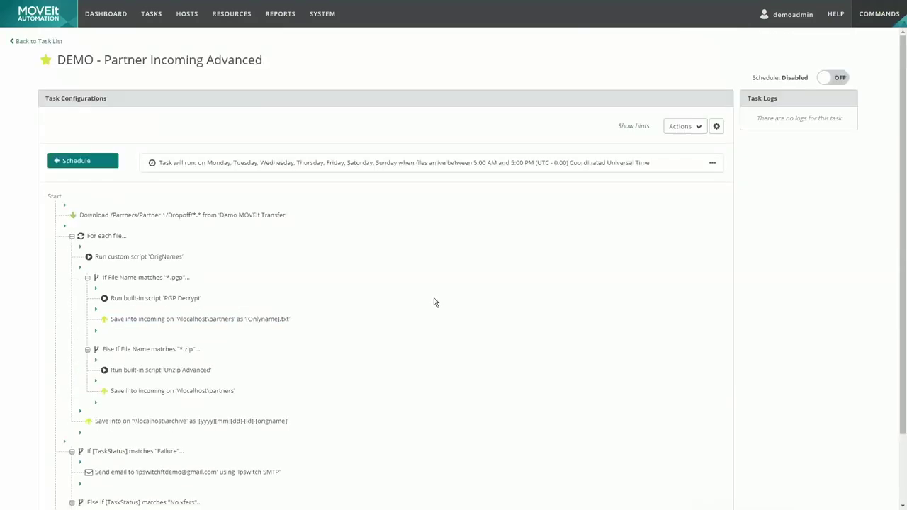
{"action": "left_click", "coordinate": [152, 15]}
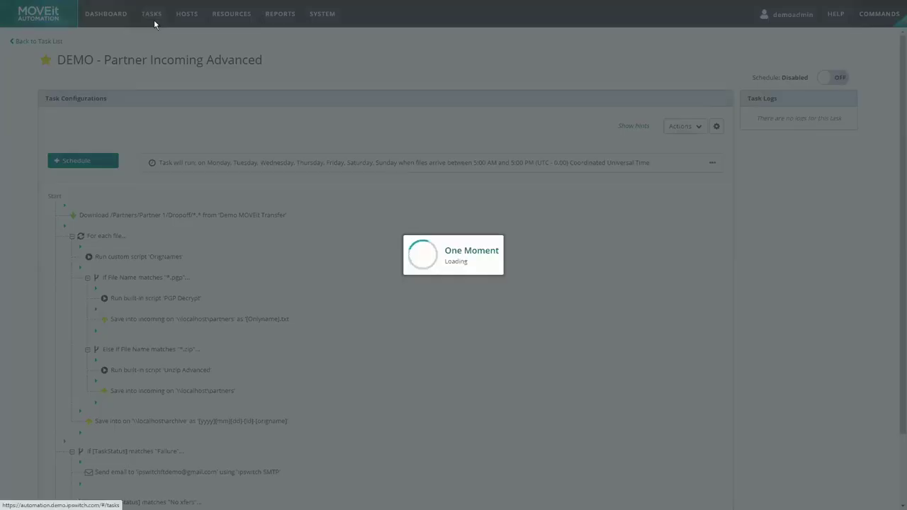